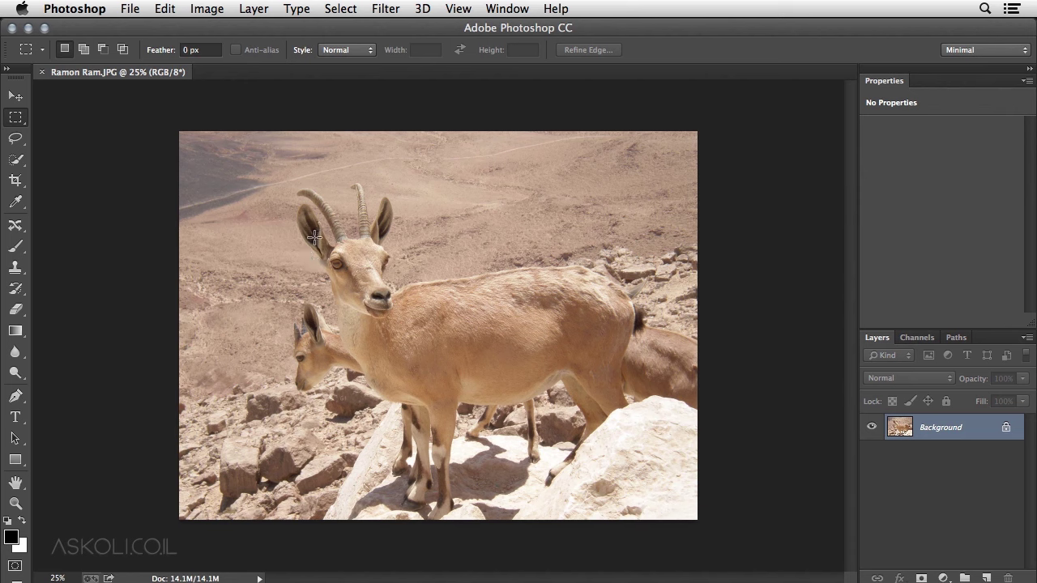
# Convert the ibex photo's Background layer to a smart object from the canvas context menu.
pyautogui.rightClick(291, 203)
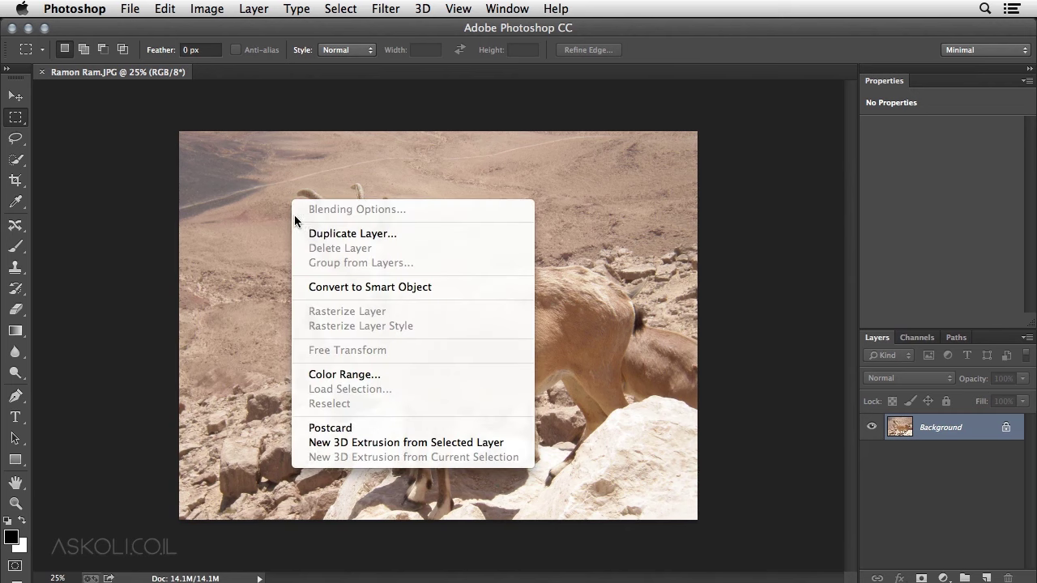
pyautogui.click(316, 288)
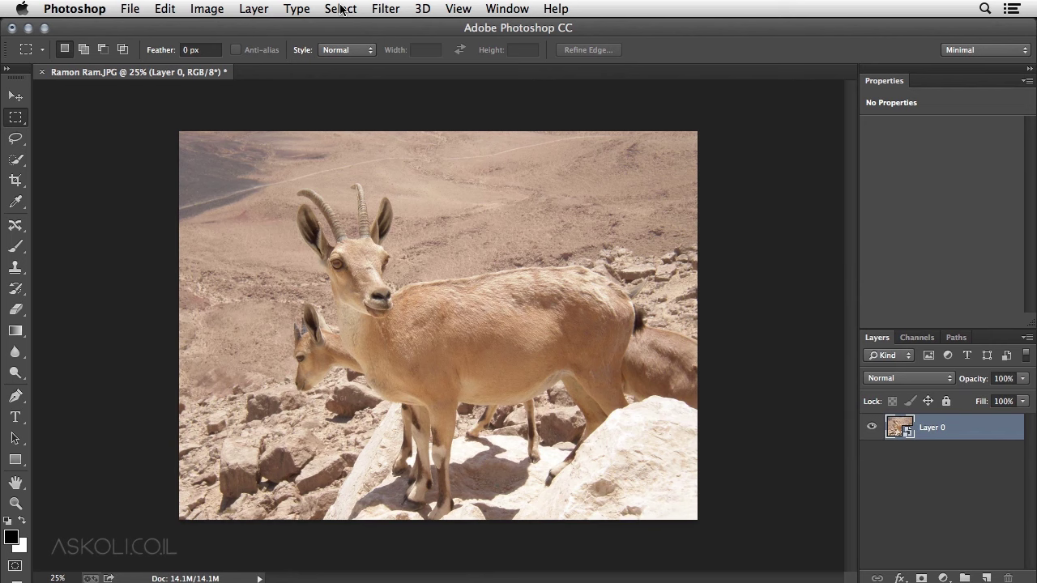
# Open Filter > Sharpen > Smart Sharpen and enlarge its dialog for a bigger preview.
pyautogui.click(380, 8)
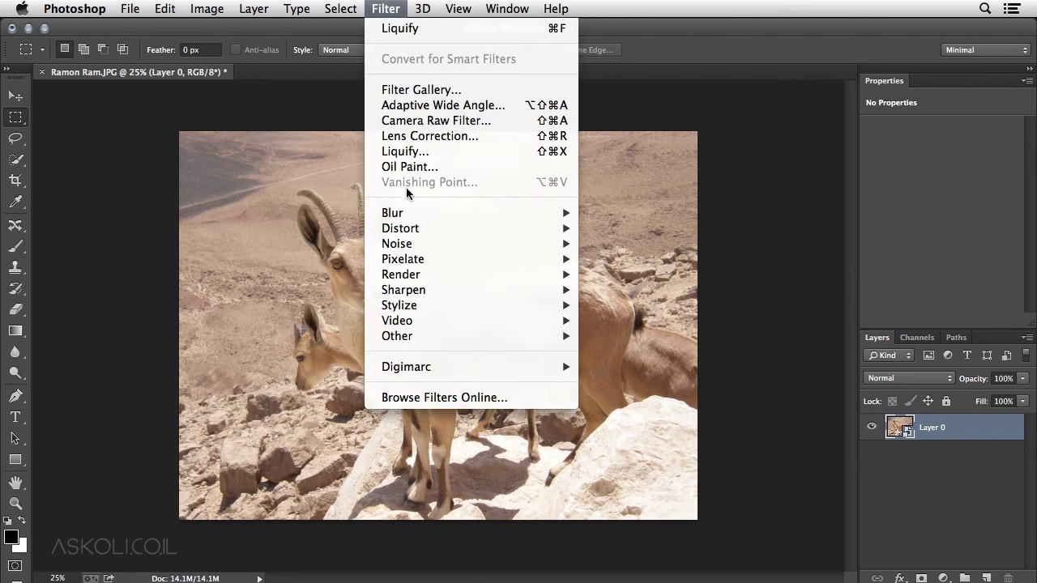
pyautogui.moveTo(403, 290)
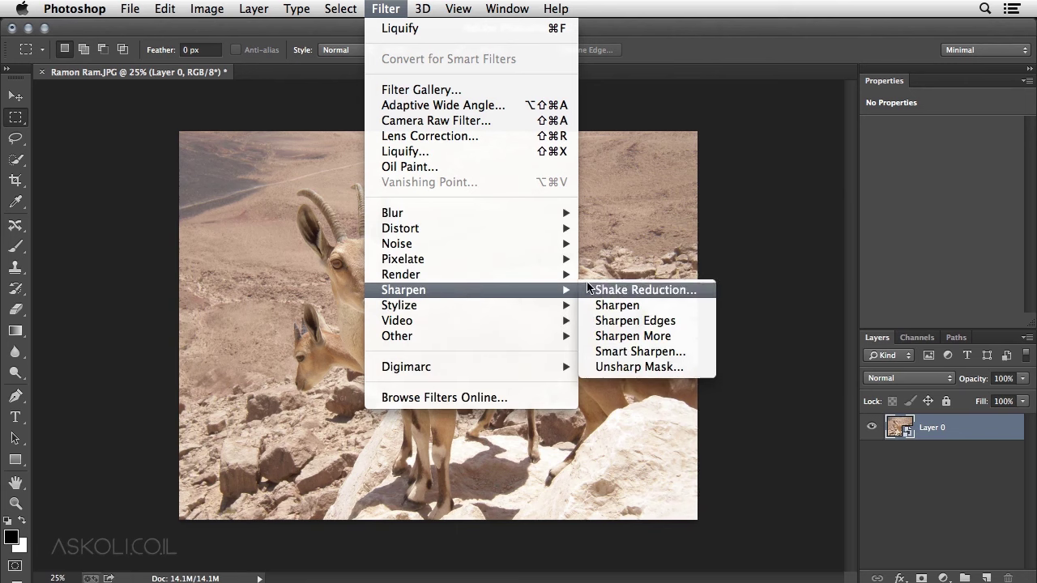
pyautogui.click(616, 352)
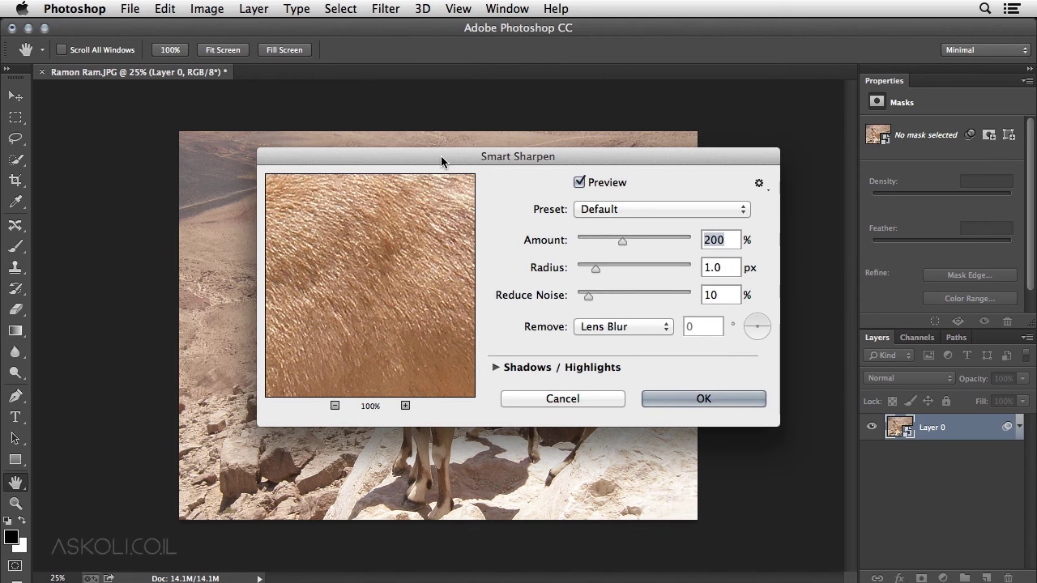
pyautogui.moveTo(441, 155); pyautogui.dragTo(580, 154)
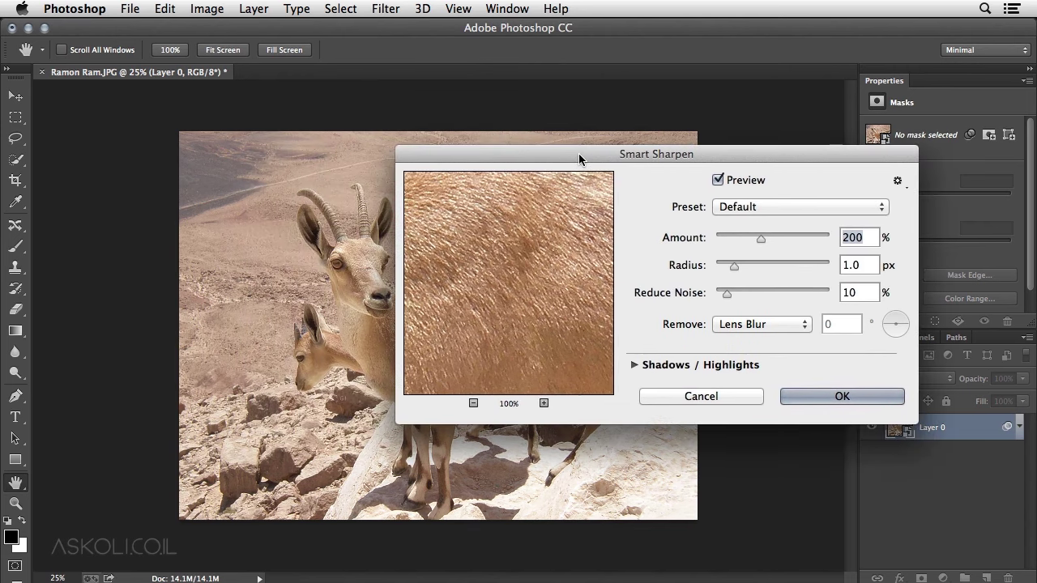
pyautogui.moveTo(396, 423)
pyautogui.mouseDown()
pyautogui.moveTo(256, 490)
pyautogui.moveTo(165, 557)
pyautogui.mouseUp()
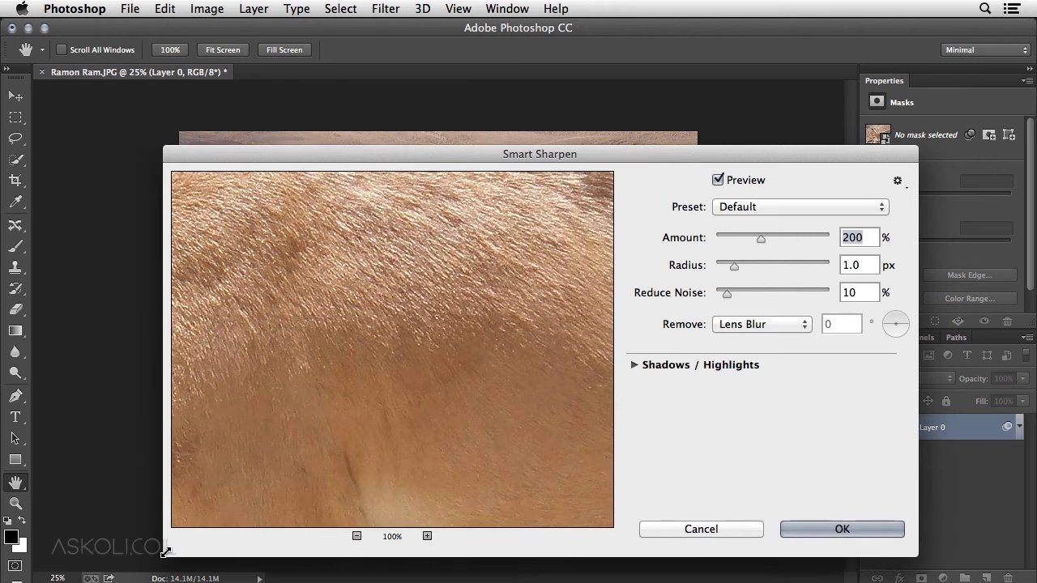
pyautogui.moveTo(918, 149); pyautogui.dragTo(987, 79)
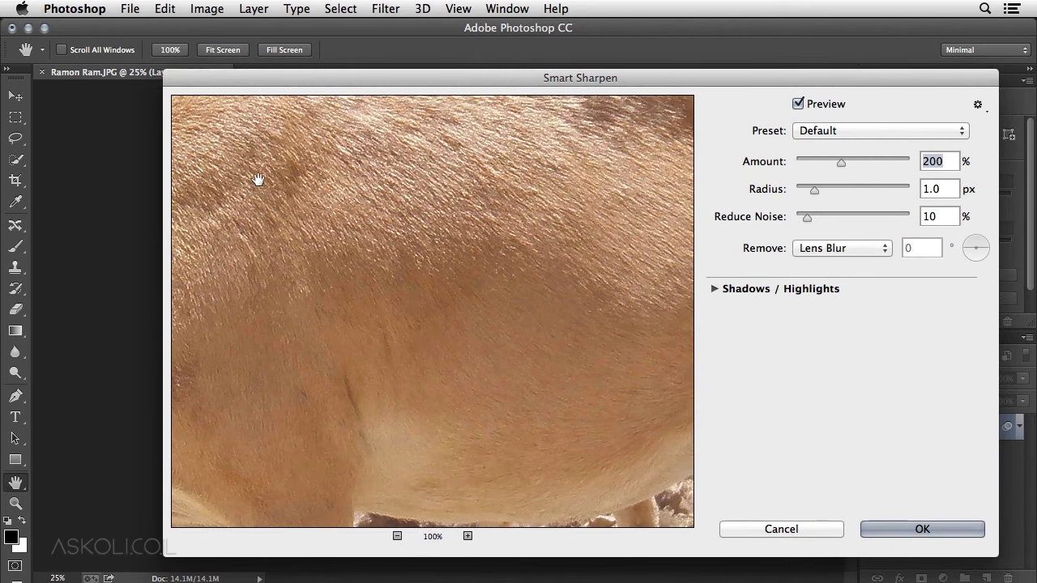
# Centre the preview on the ram's face and raise Amount to 500%.
pyautogui.moveTo(260, 180); pyautogui.dragTo(534, 468)
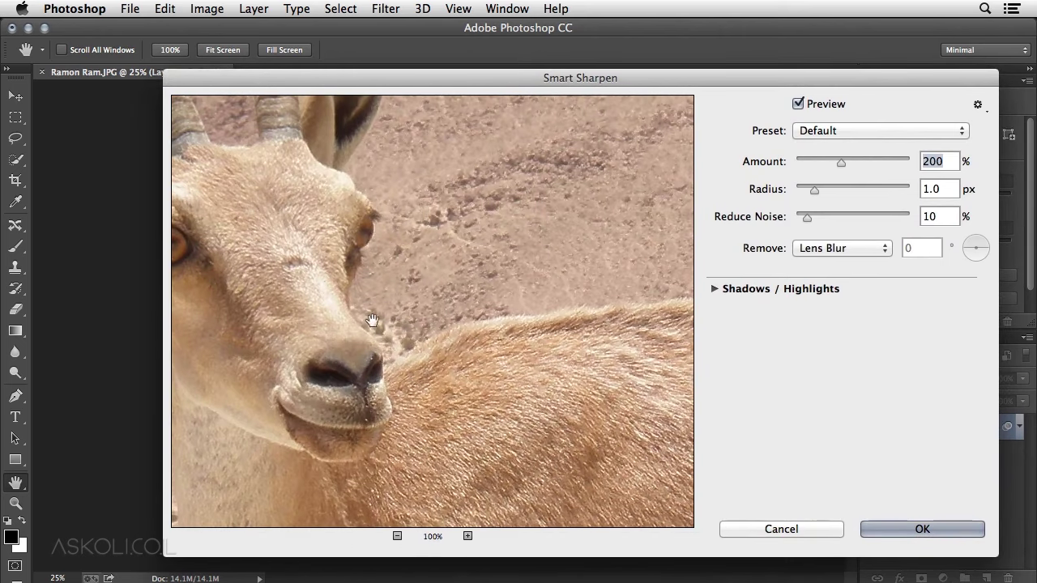
pyautogui.moveTo(335, 319); pyautogui.dragTo(393, 317)
pyautogui.moveTo(282, 78)
pyautogui.mouseDown()
pyautogui.moveTo(473, 343)
pyautogui.moveTo(290, 158)
pyautogui.moveTo(153, 64)
pyautogui.mouseUp()
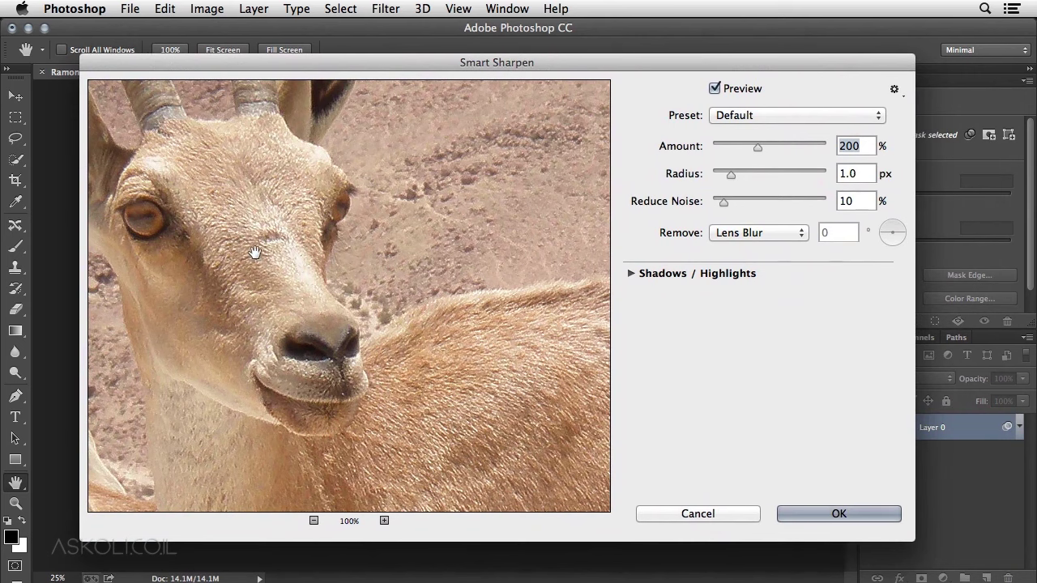
pyautogui.moveTo(254, 248); pyautogui.dragTo(337, 395)
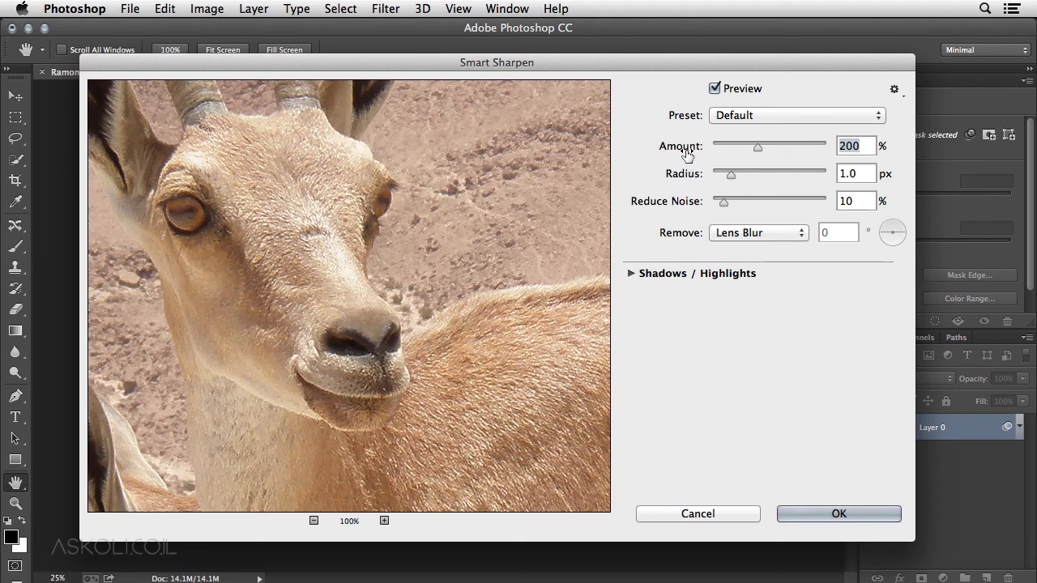
pyautogui.moveTo(755, 148); pyautogui.dragTo(840, 148)
pyautogui.moveTo(512, 384); pyautogui.dragTo(451, 322)
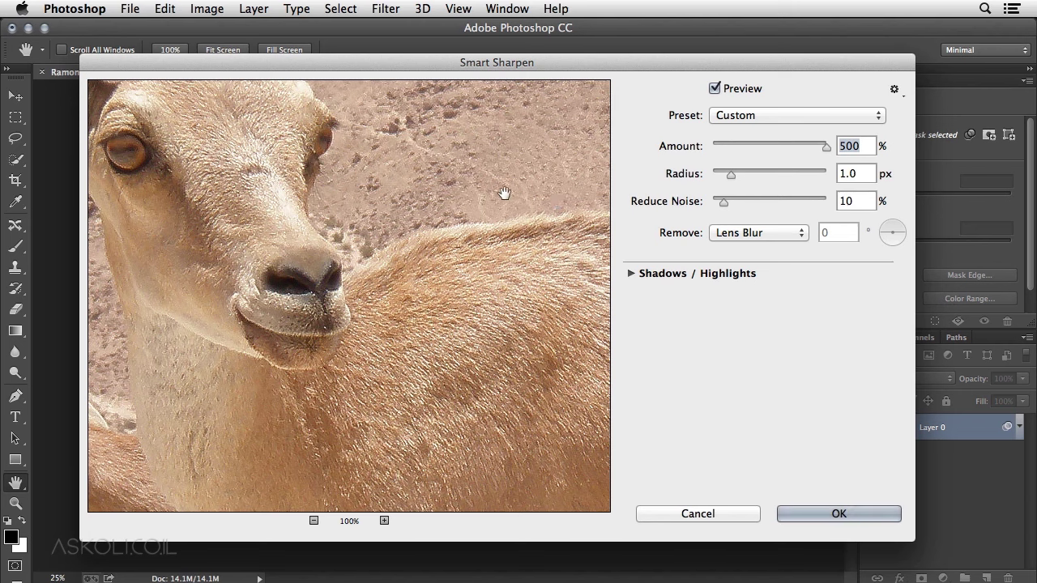
# Turn on Use Legacy in Smart Sharpen's gear options and select the Radius value.
pyautogui.click(894, 89)
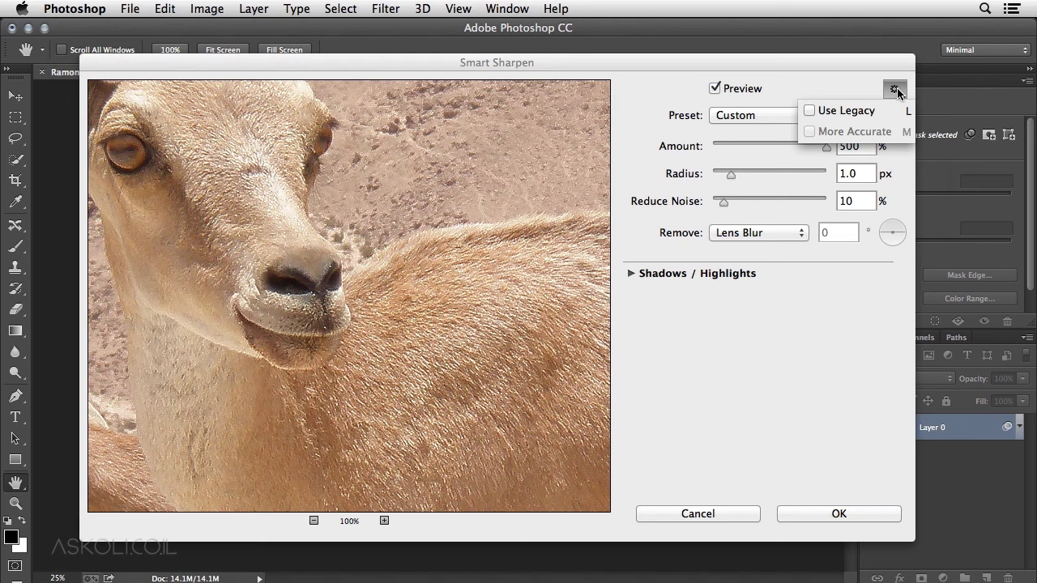
pyautogui.click(809, 110)
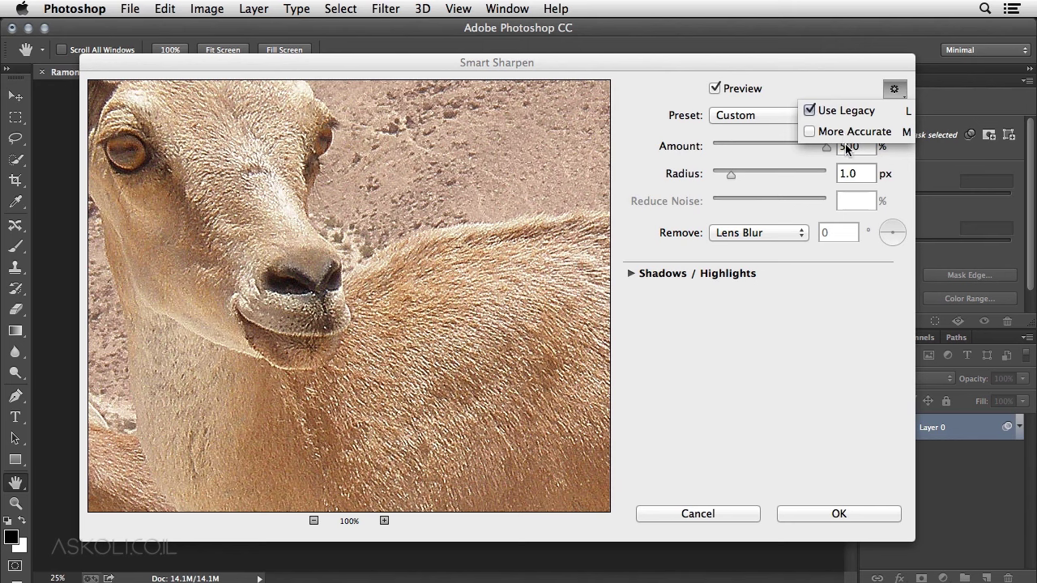
pyautogui.click(830, 350)
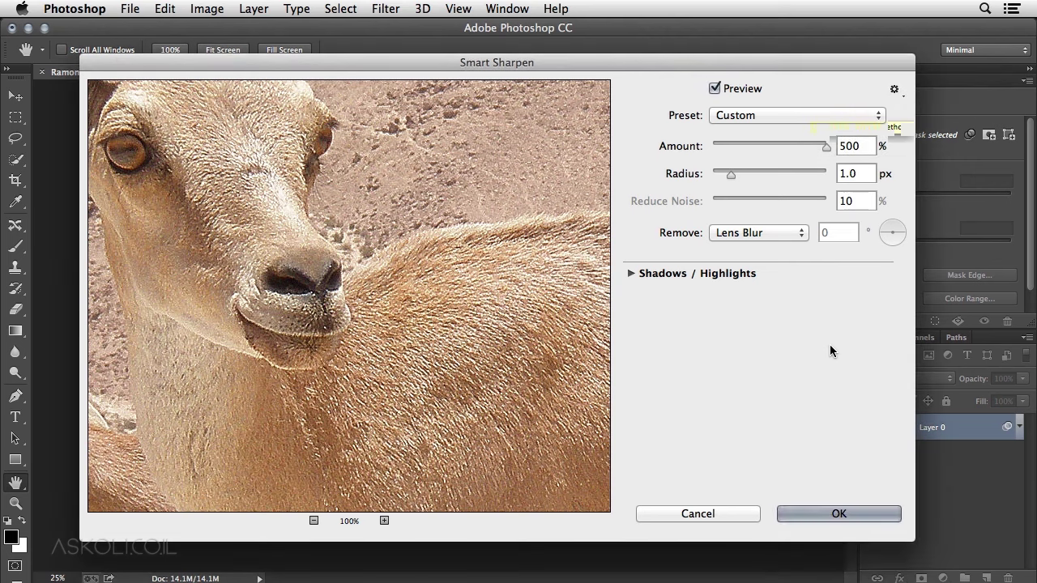
pyautogui.click(836, 172)
# Set Radius to 3.0 px and turn Use Legacy back off.
pyautogui.write('3.0')
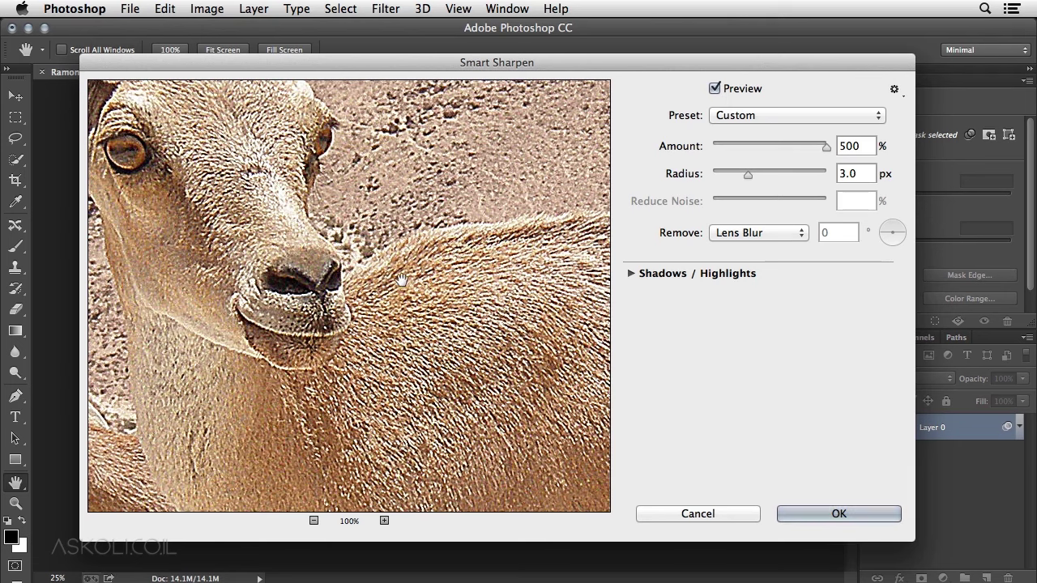
pyautogui.click(894, 89)
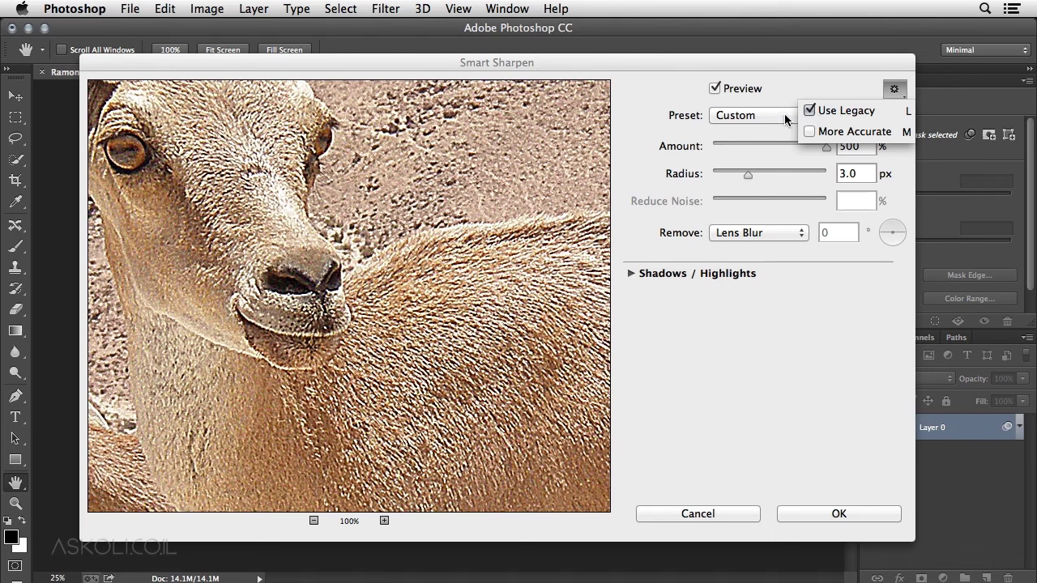
pyautogui.click(808, 108)
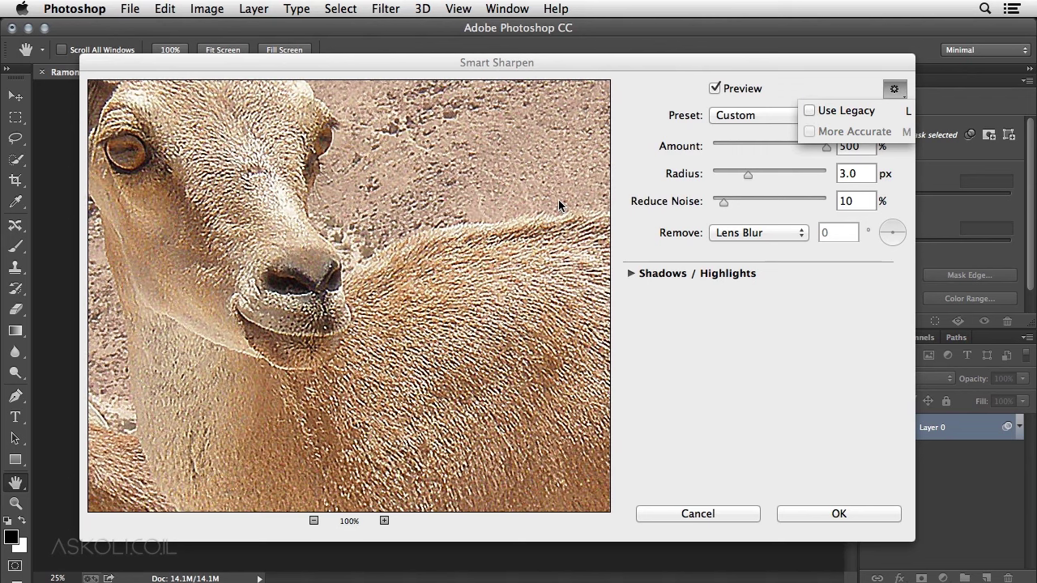
pyautogui.click(477, 209)
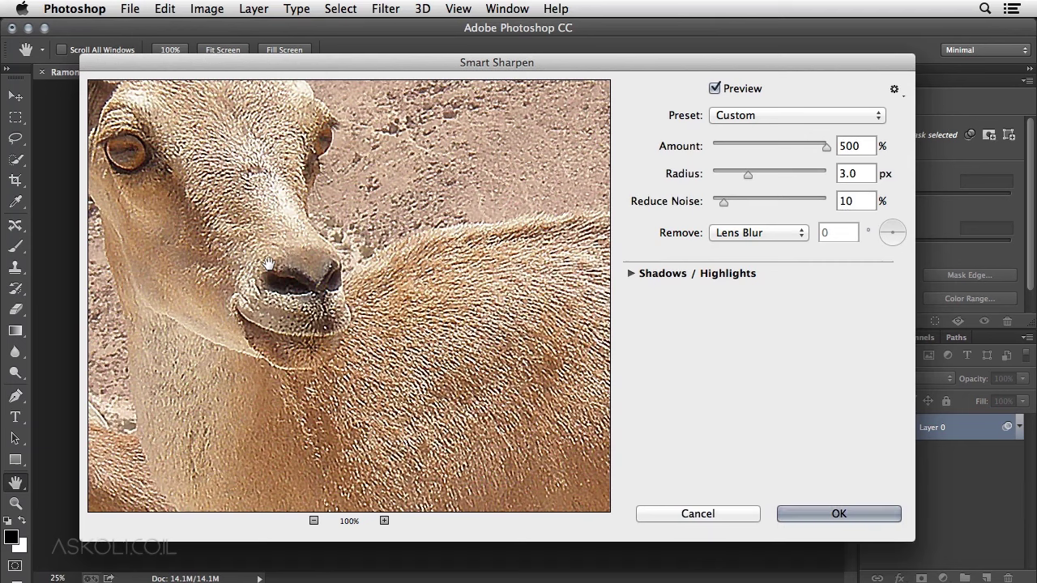
# Confirm the 500%, 3.0 px Smart Sharpen, zoom in, and open its Blending Options.
pyautogui.click(849, 515)
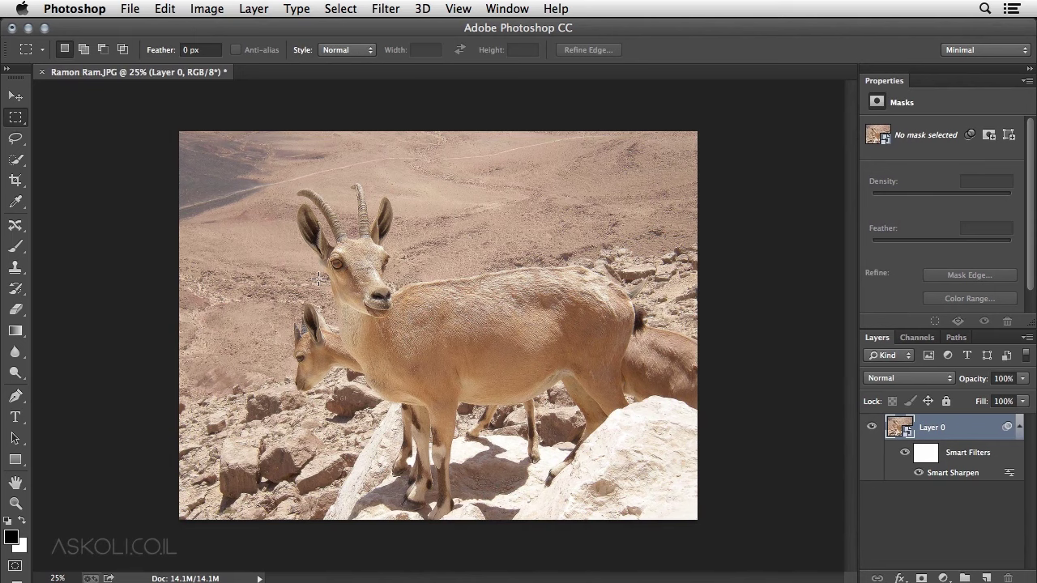
pyautogui.press('super+plus')
pyautogui.press('super+plus')
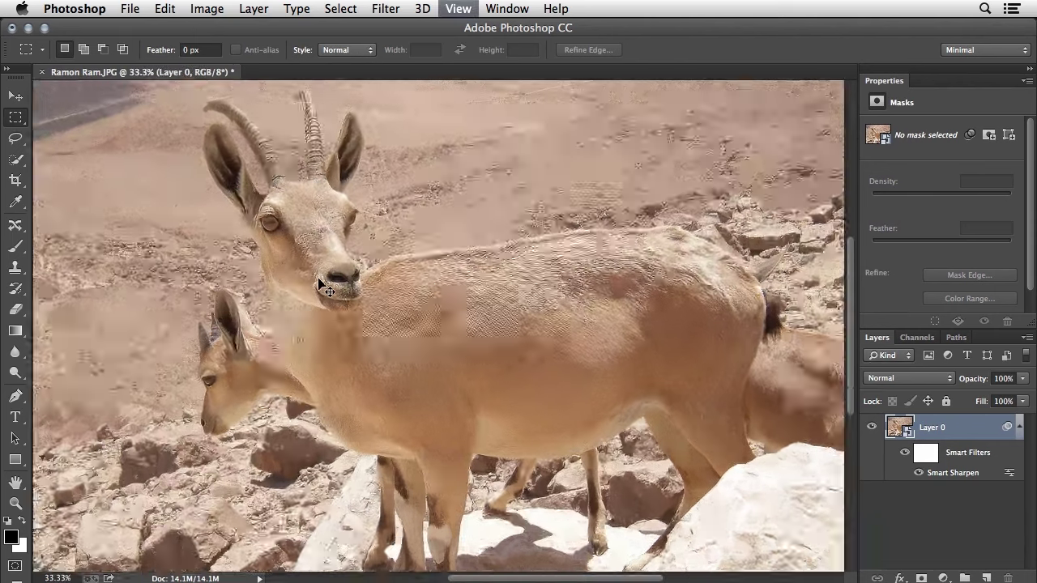
pyautogui.press('super+plus')
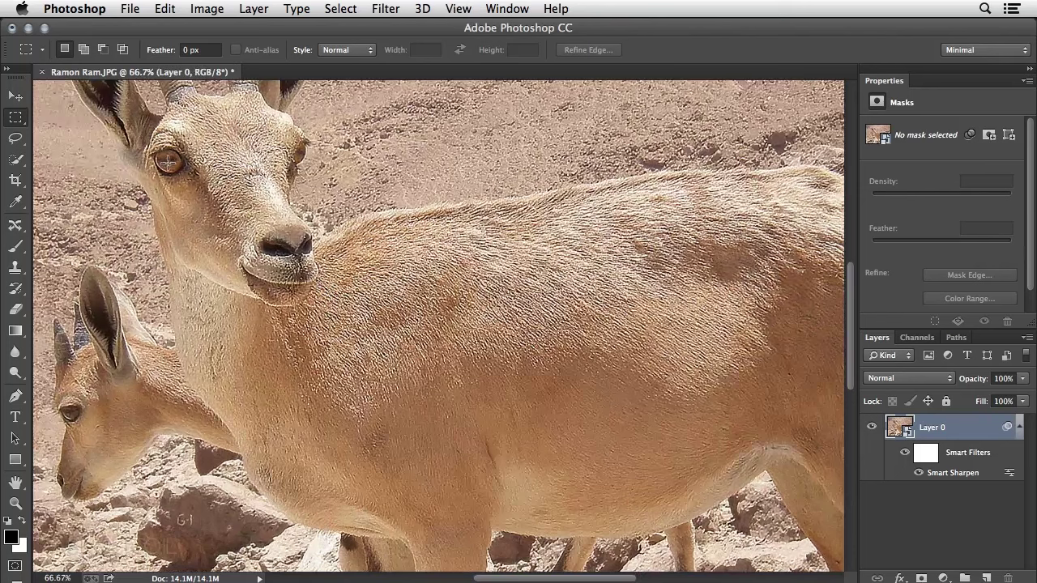
pyautogui.doubleClick(1009, 474)
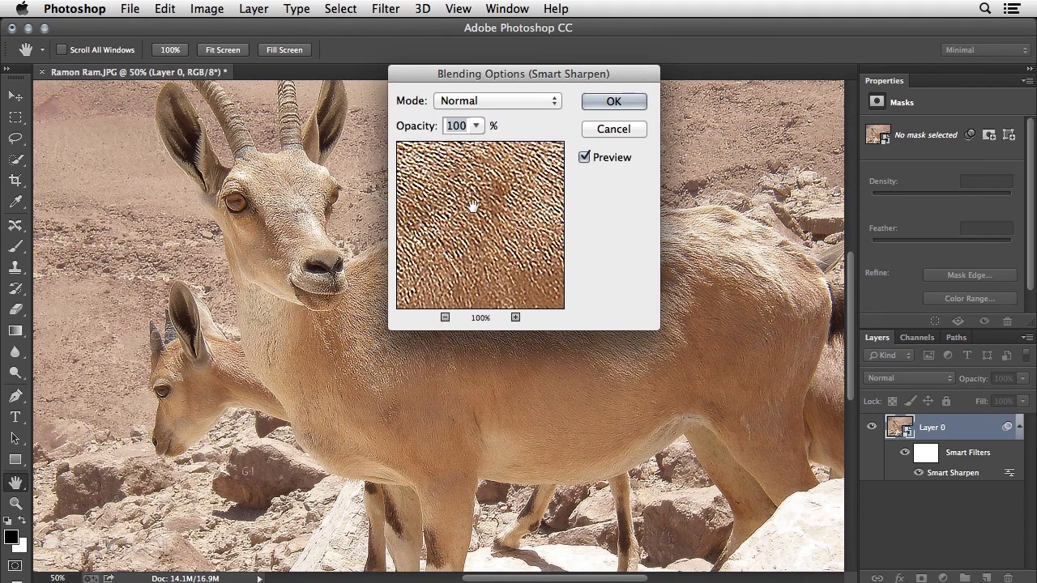
# In the filter's Blending Options, choose Luminosity mode, enter 65% opacity and confirm.
pyautogui.click(540, 100)
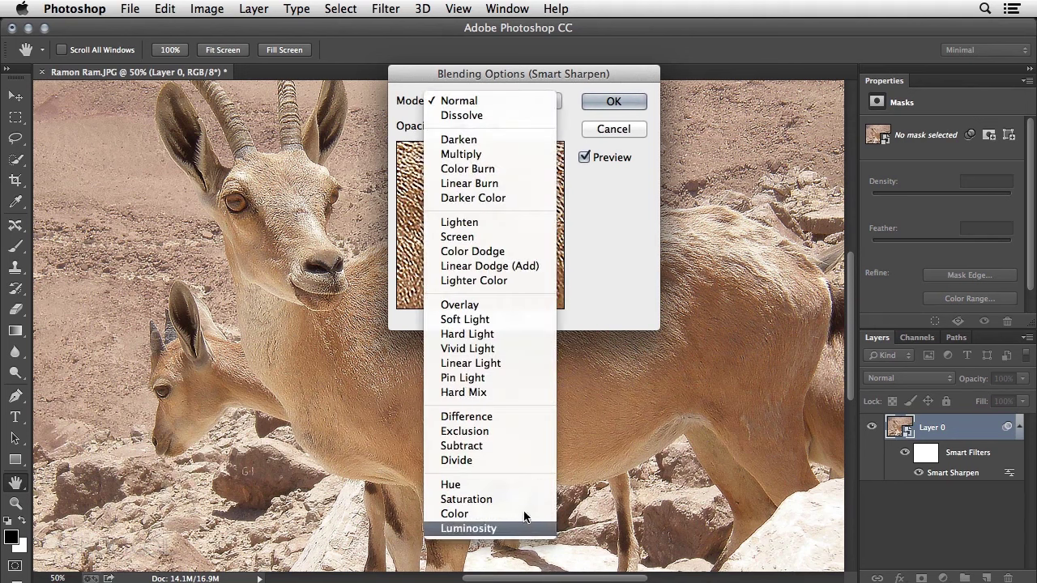
pyautogui.click(523, 528)
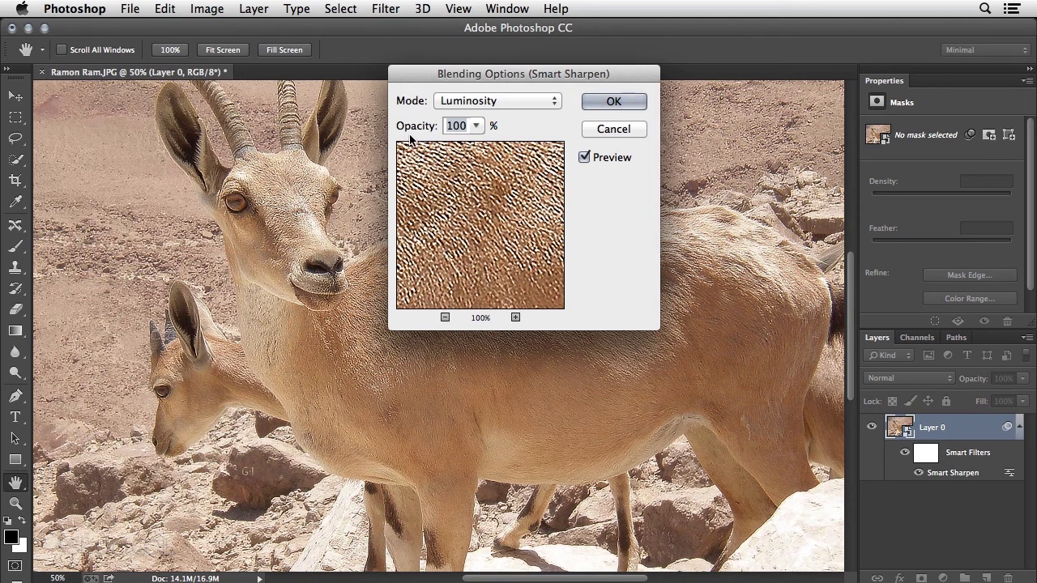
pyautogui.write('65')
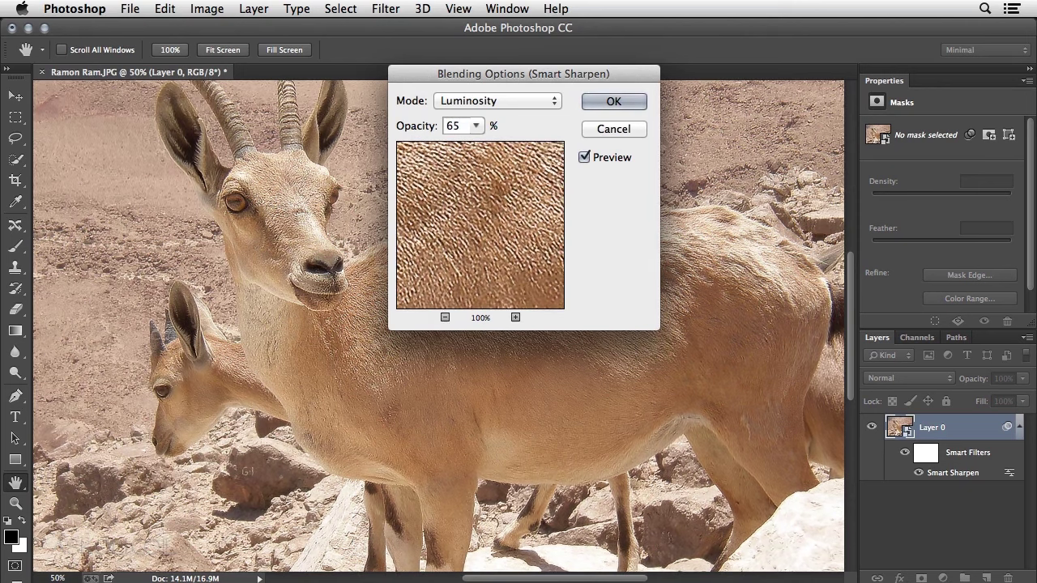
pyautogui.click(637, 102)
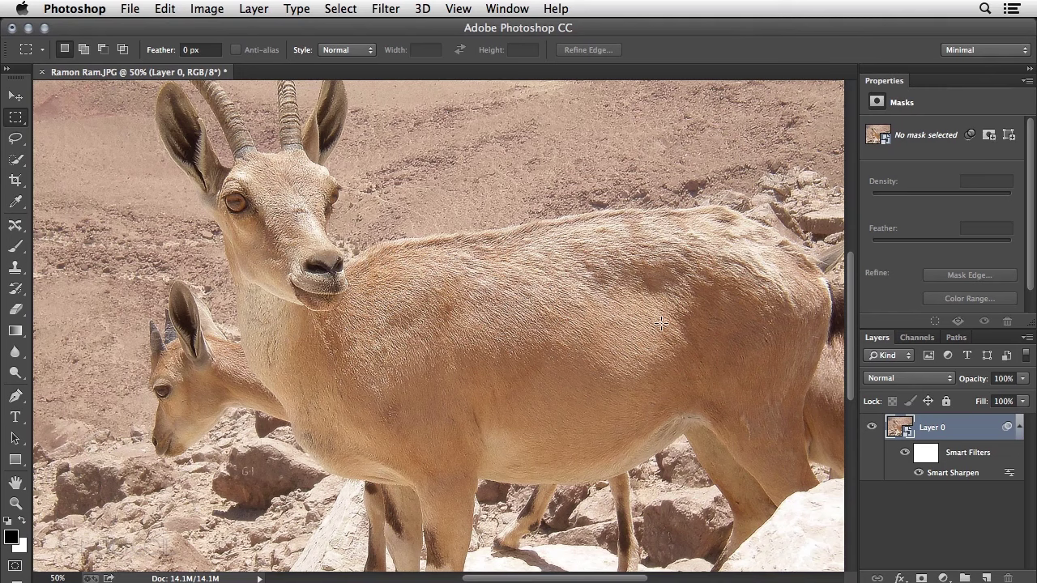
# Reopen Smart Sharpen from the Layers panel and change Radius to 5.0 px.
pyautogui.doubleClick(939, 476)
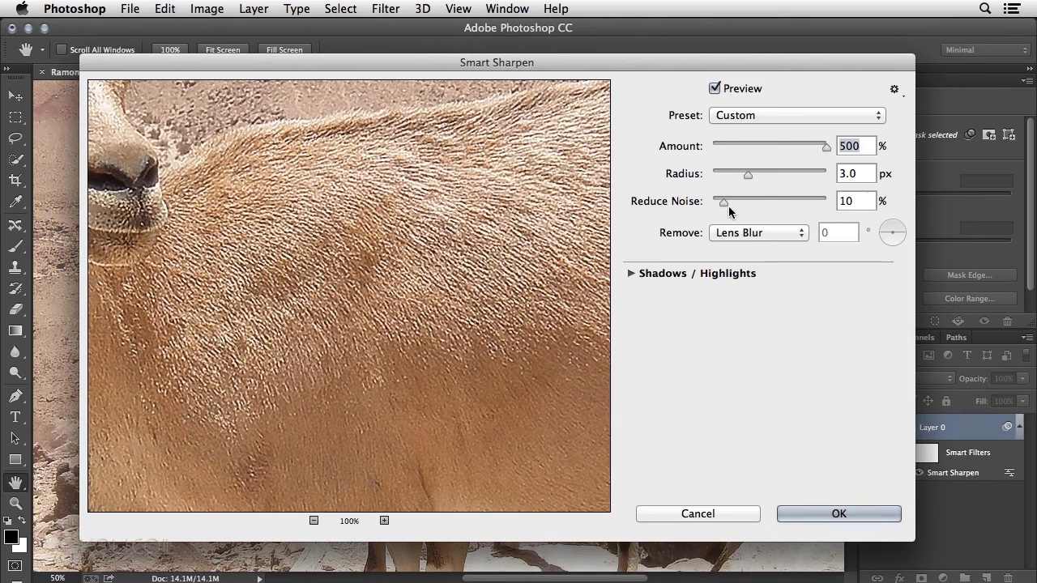
pyautogui.press('Tab')
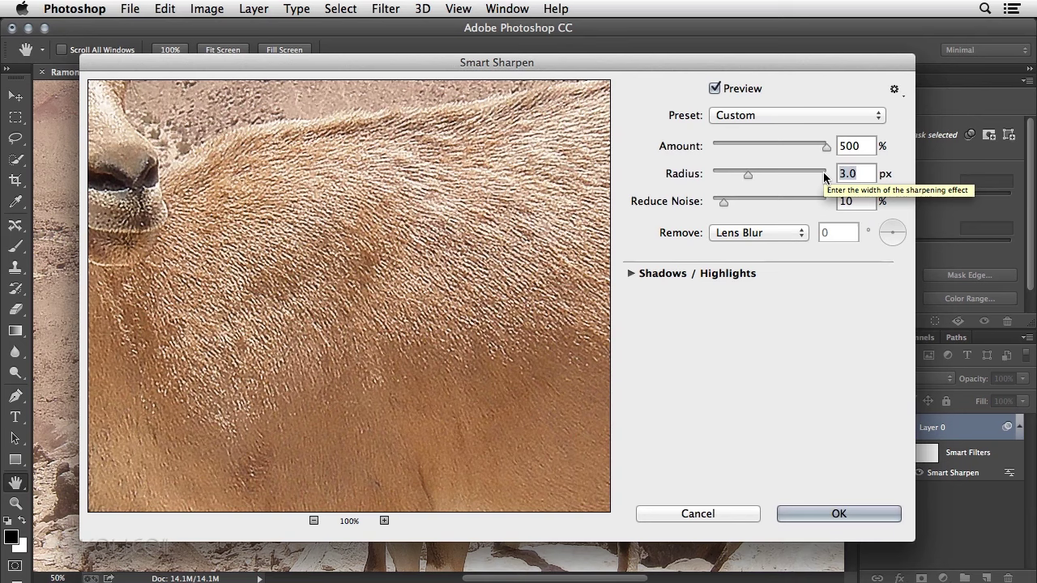
pyautogui.write('5')
pyautogui.write('.0')
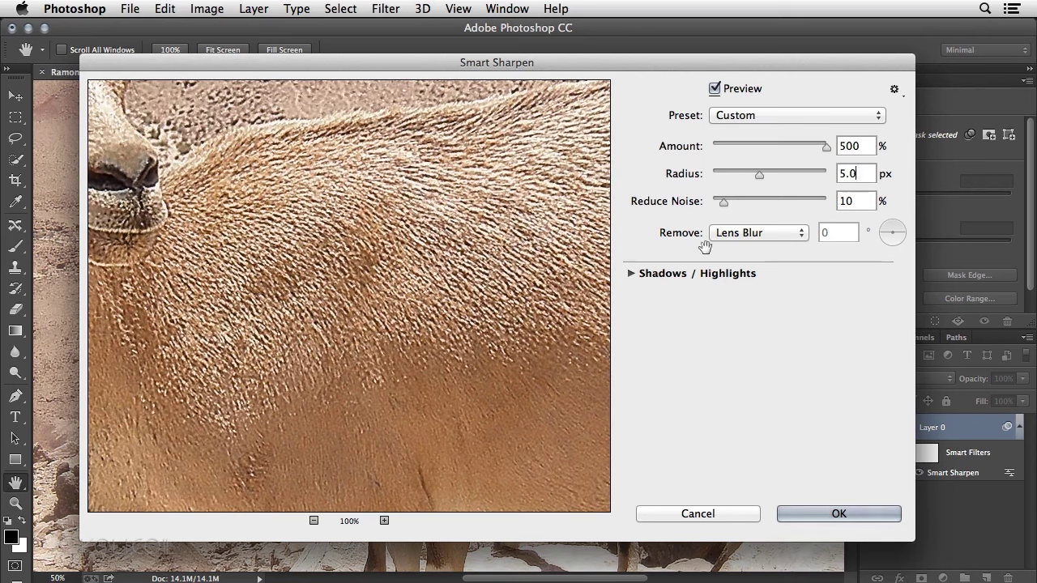
pyautogui.click(745, 233)
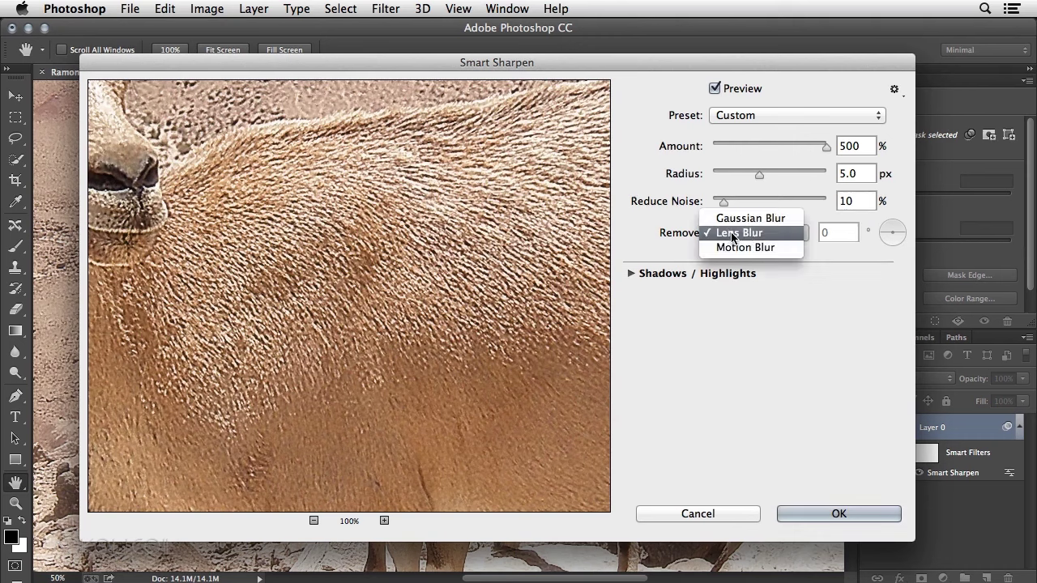
# Keep Lens Blur as the blur to remove and set Shadows Fade Amount to 18%.
pyautogui.click(735, 233)
pyautogui.click(635, 274)
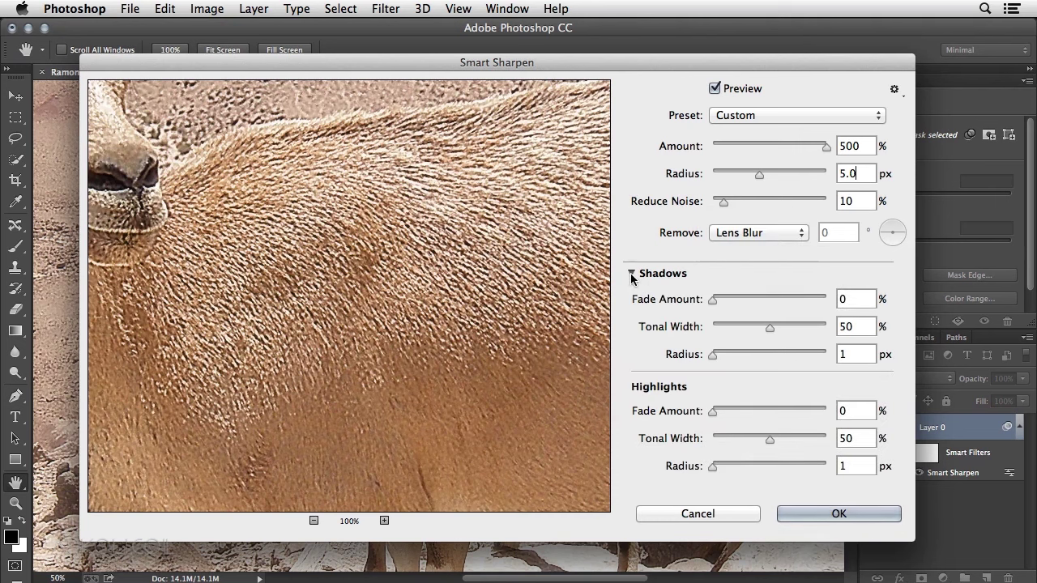
pyautogui.moveTo(324, 166)
pyautogui.mouseDown()
pyautogui.moveTo(376, 222)
pyautogui.moveTo(535, 342)
pyautogui.mouseUp()
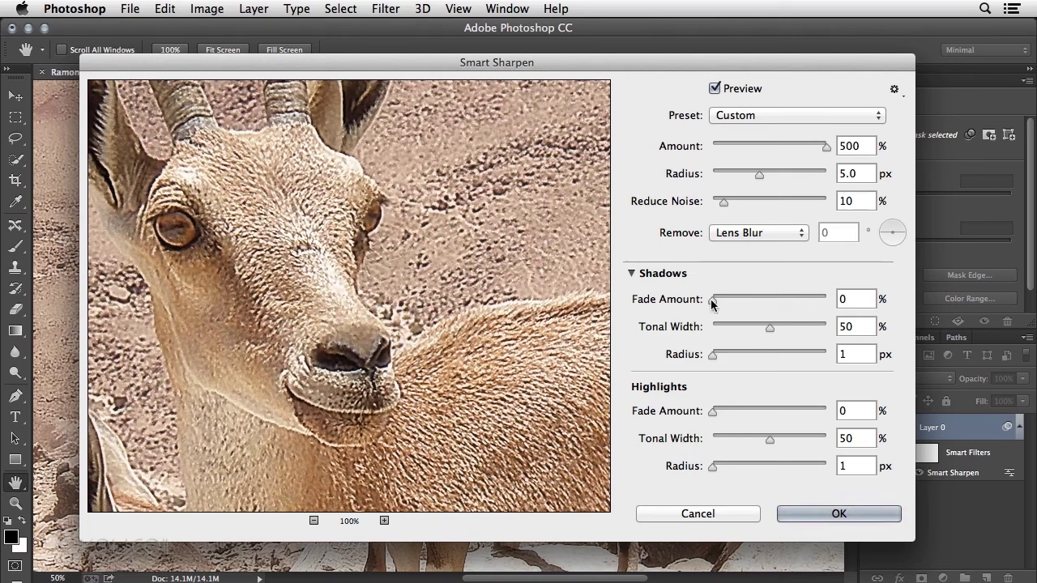
pyautogui.moveTo(712, 302); pyautogui.dragTo(732, 305)
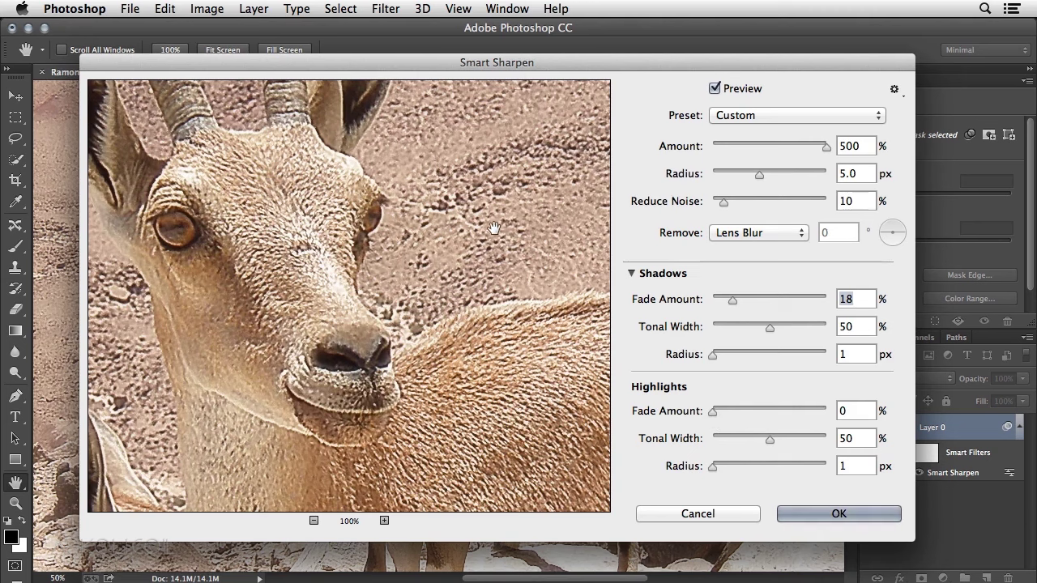
pyautogui.click(633, 275)
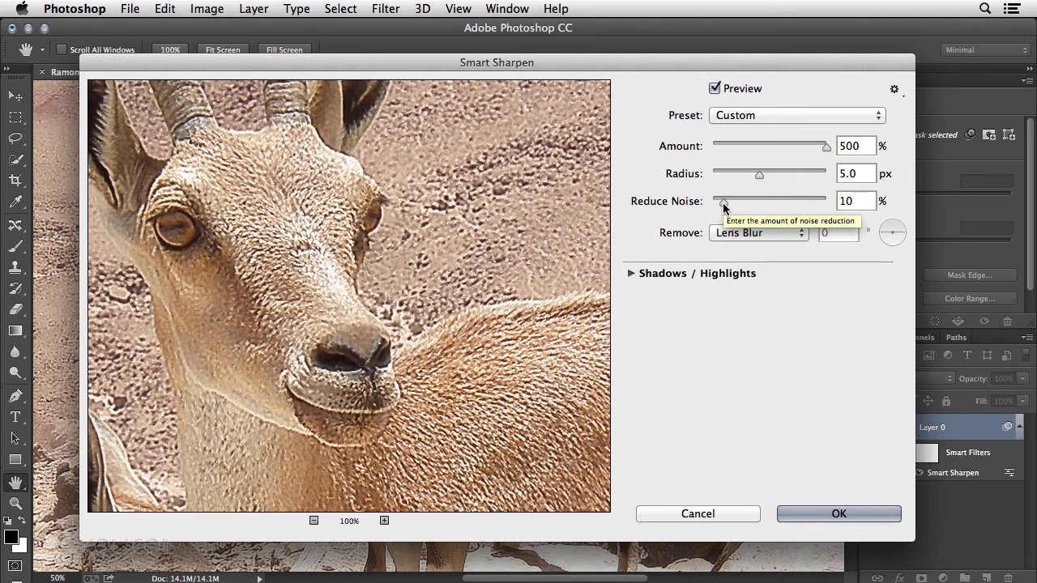
# Set Reduce Noise to 25% and apply the revised Smart Sharpen.
pyautogui.moveTo(724, 203); pyautogui.dragTo(752, 203)
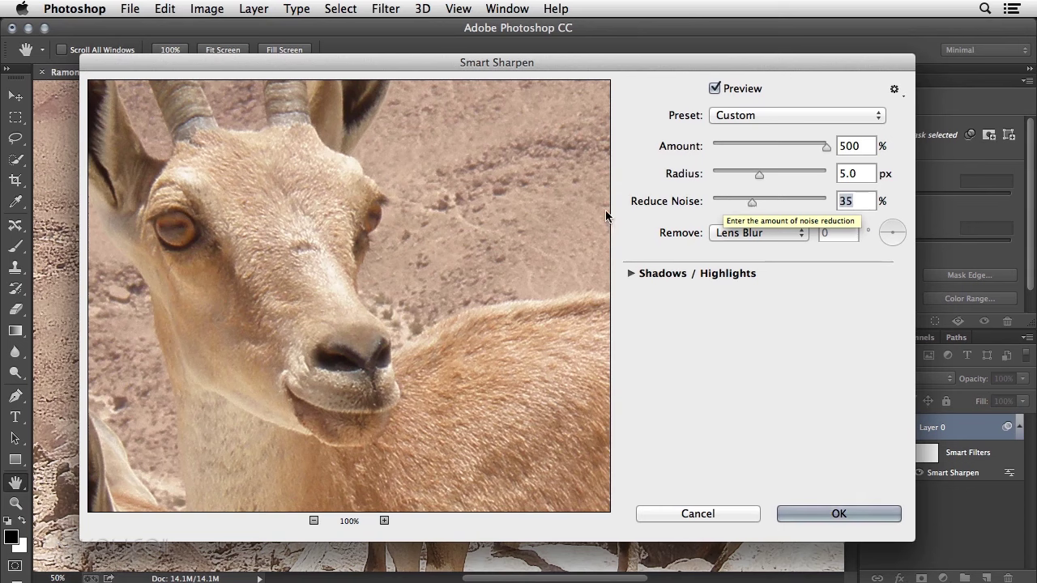
pyautogui.press('Up')
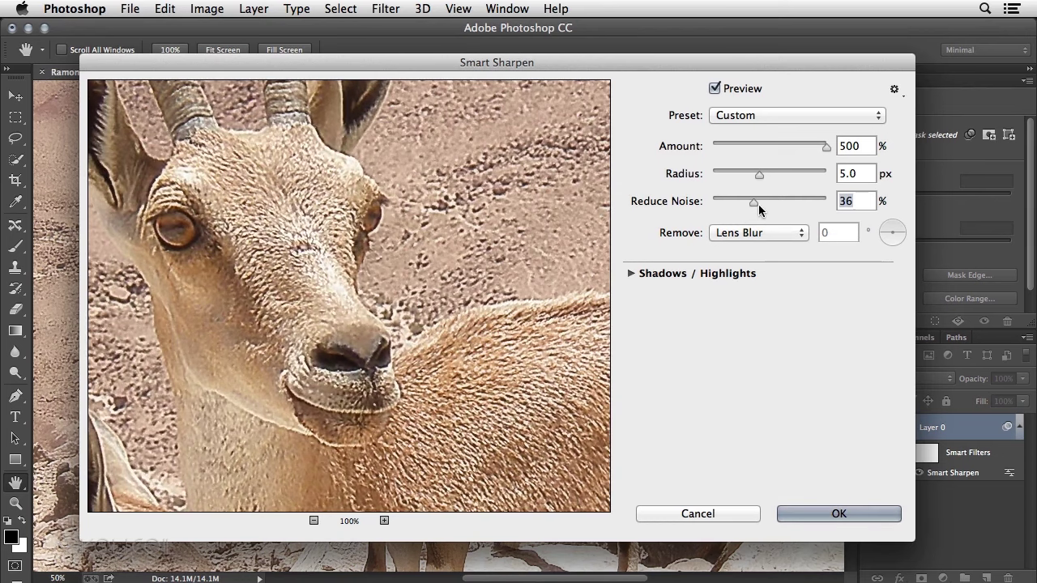
pyautogui.moveTo(752, 200); pyautogui.dragTo(849, 204)
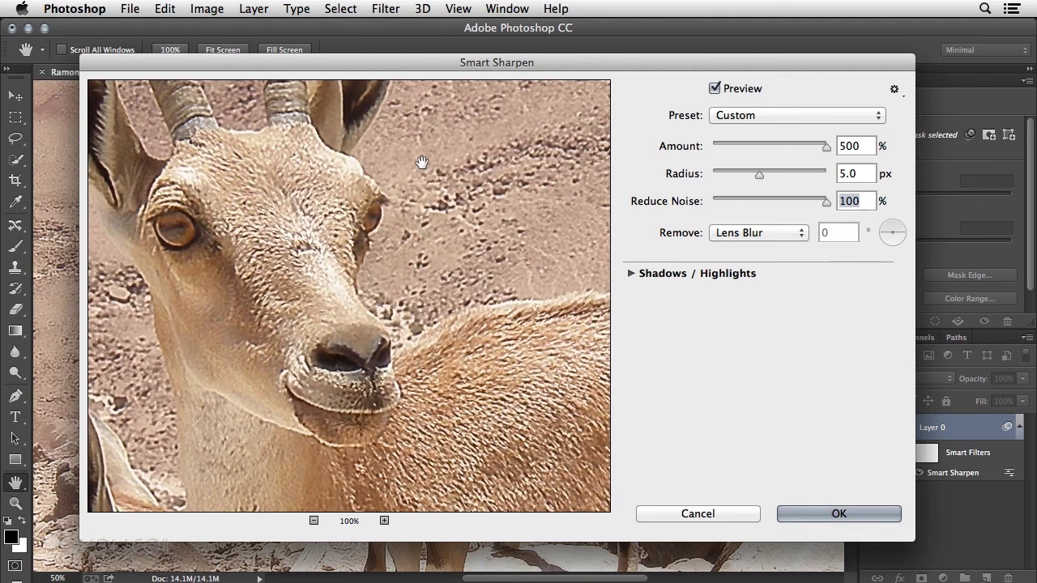
pyautogui.moveTo(826, 201); pyautogui.dragTo(782, 208)
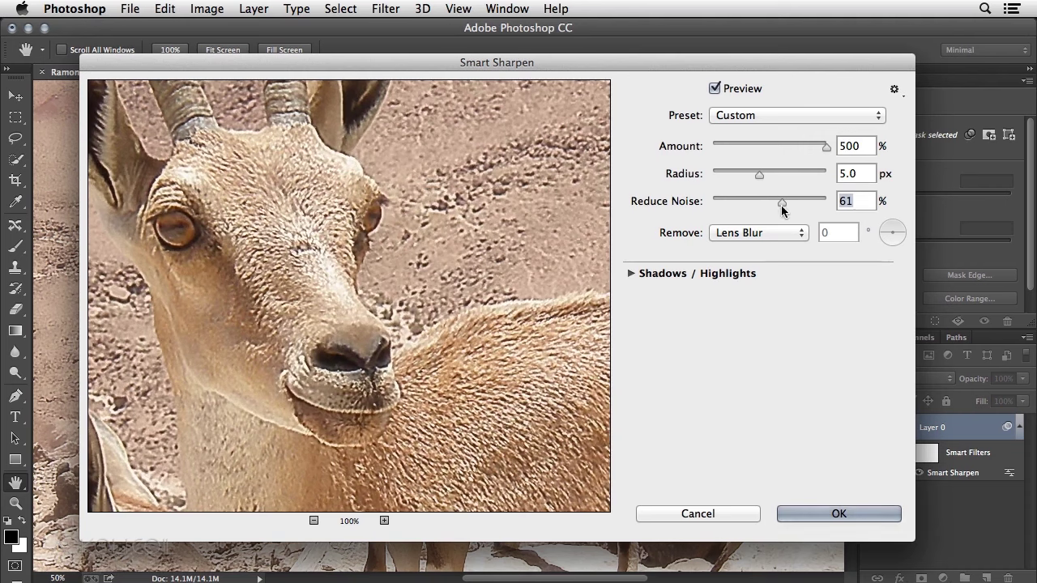
pyautogui.write('25')
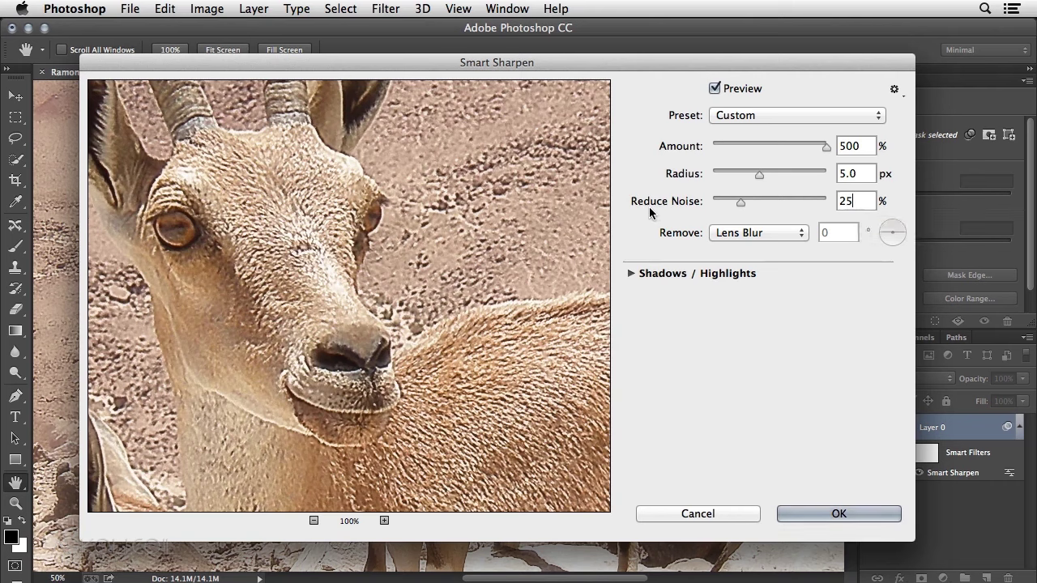
pyautogui.click(877, 514)
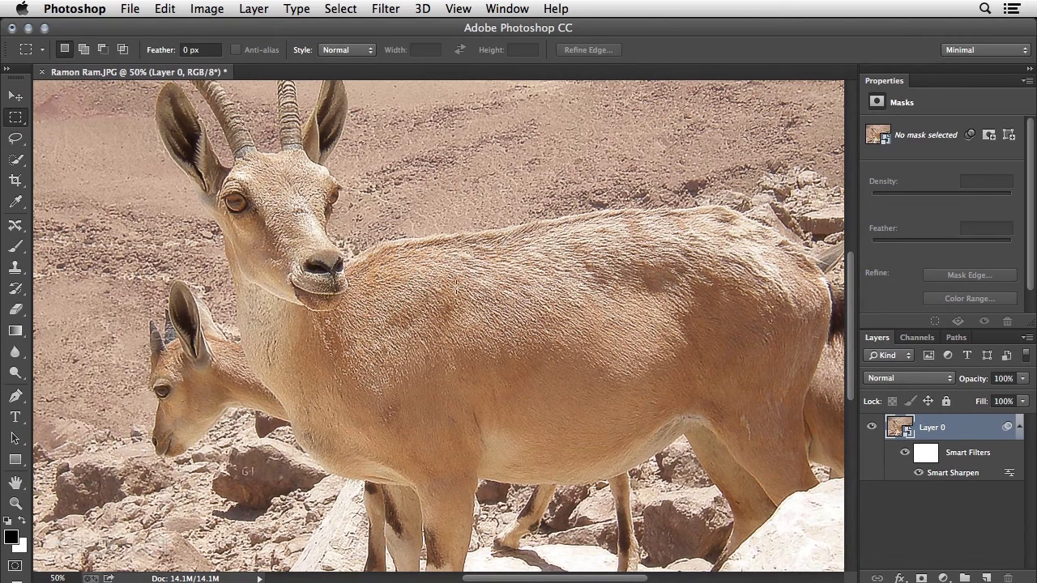
pyautogui.hotkey('ctrl', '-')
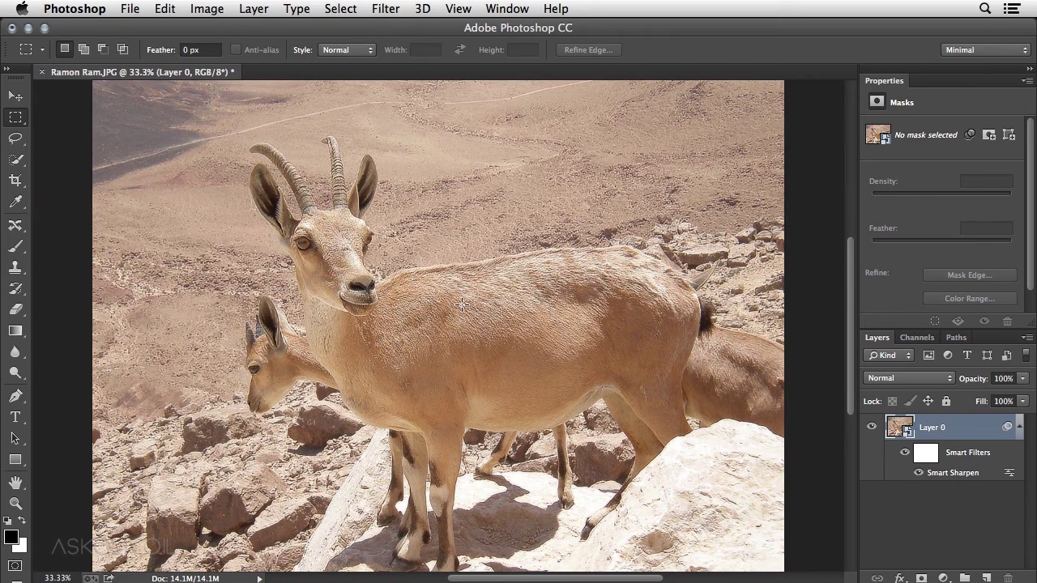
pyautogui.click(919, 474)
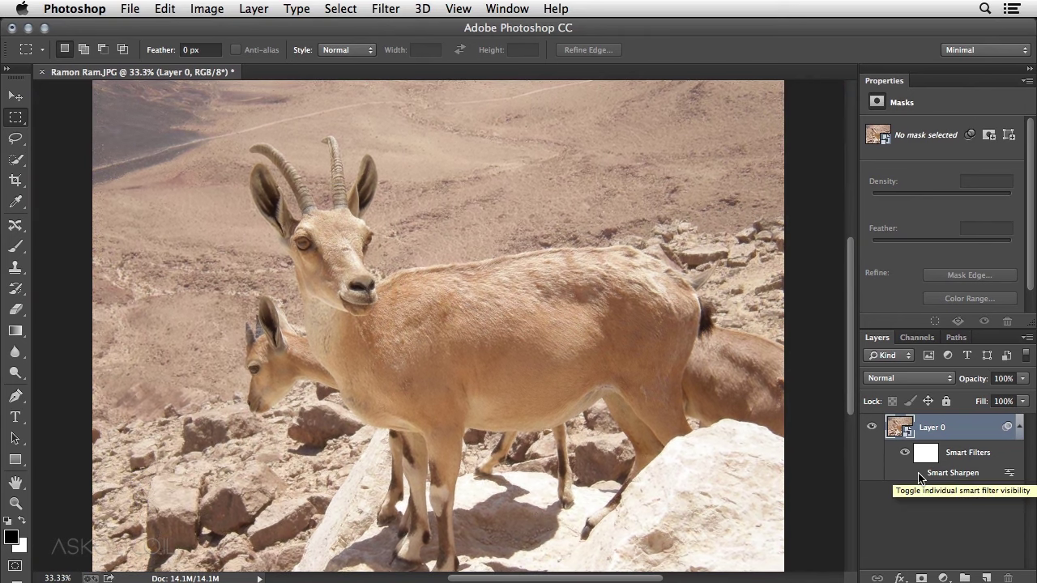
pyautogui.click(919, 474)
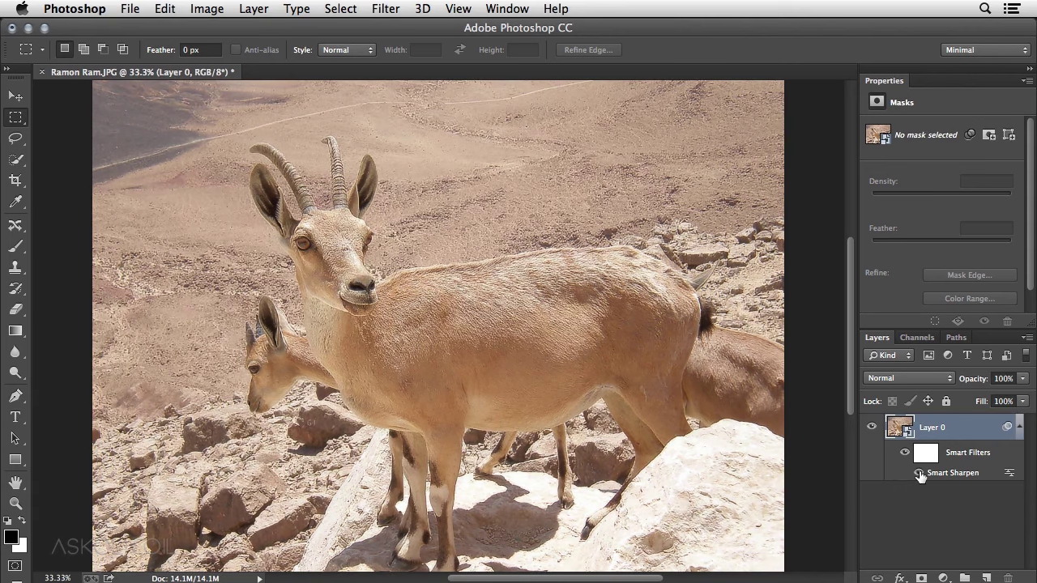
pyautogui.click(920, 474)
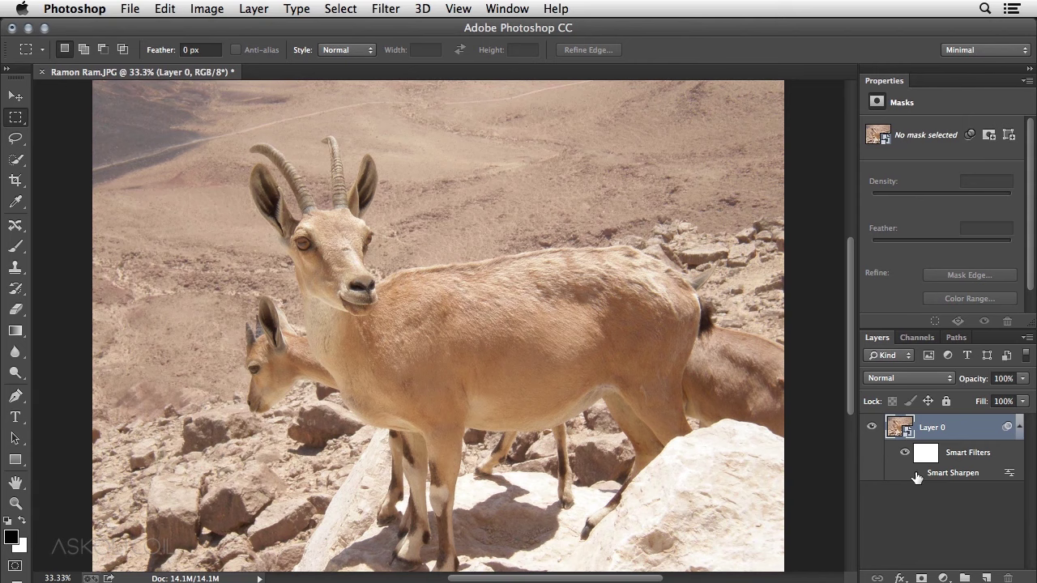